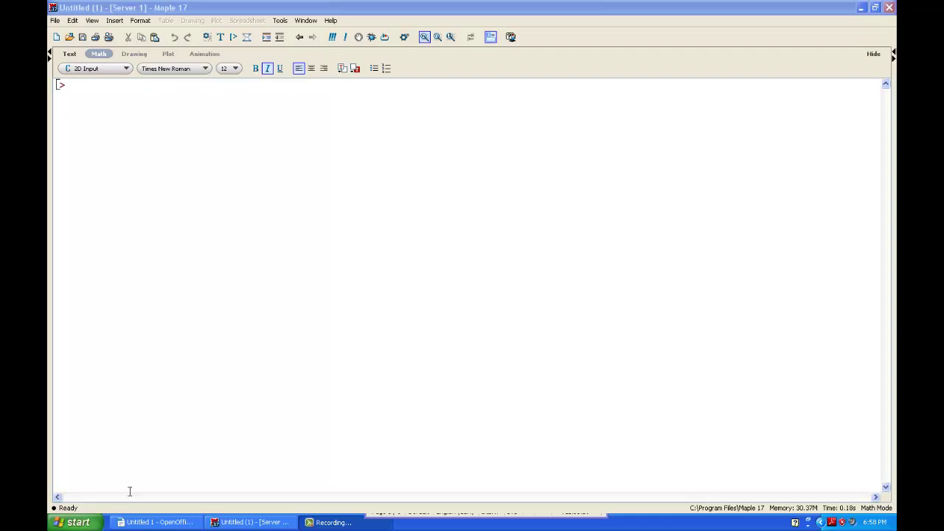
# Bring the Writer table of speeds and miles per gallon up beside the empty Maple worksheet.
pyautogui.click(151, 522)
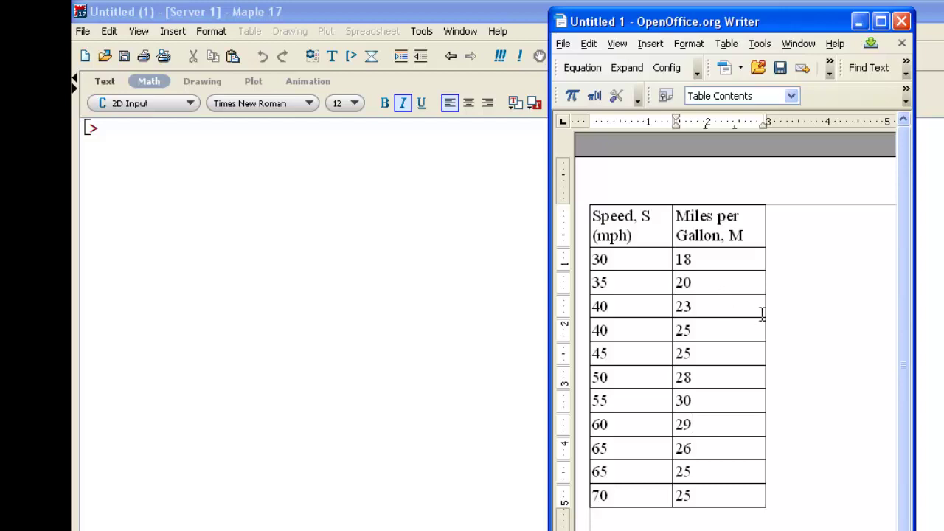
# Define speed list S := [30, 35, 40, 40, 45, 50, 55, 60, 65, 65, 70] and the pasted mileage list M.
pyautogui.click(122, 126)
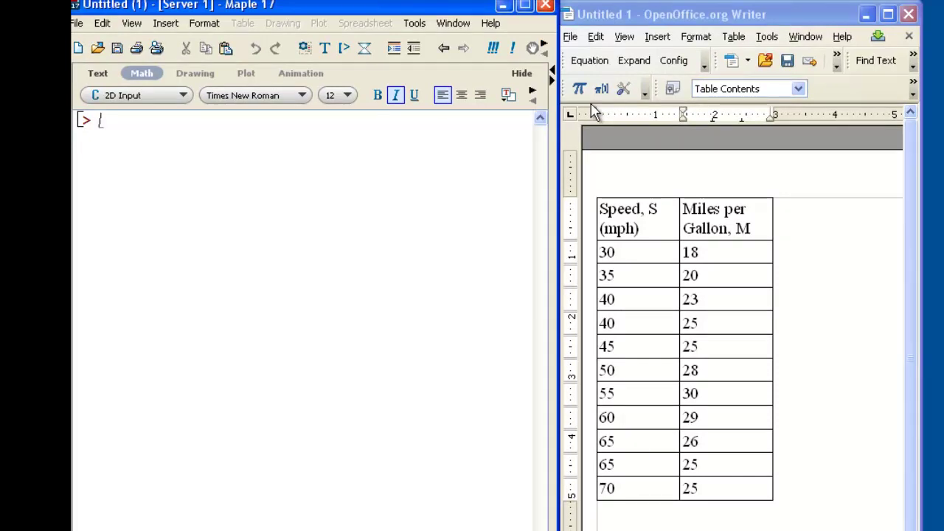
pyautogui.write('S:')
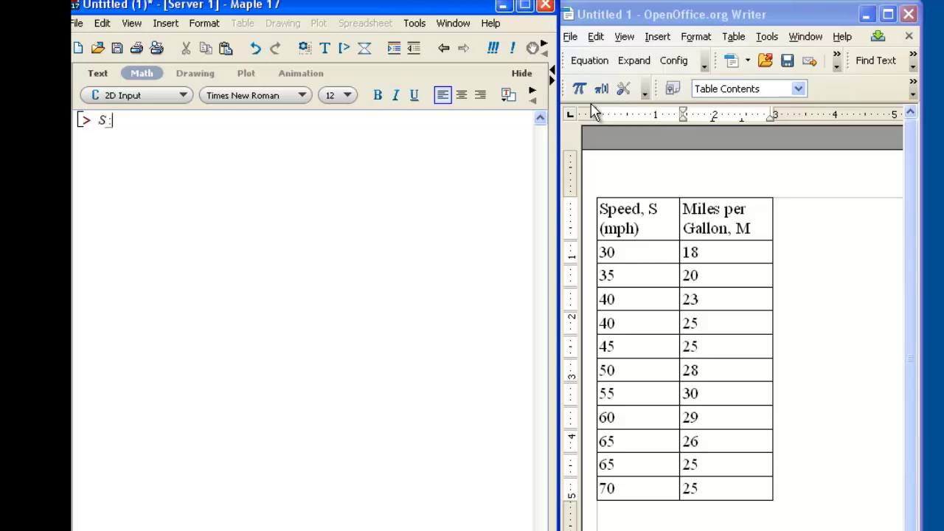
pyautogui.write('=')
pyautogui.write('[30, 35, 40')
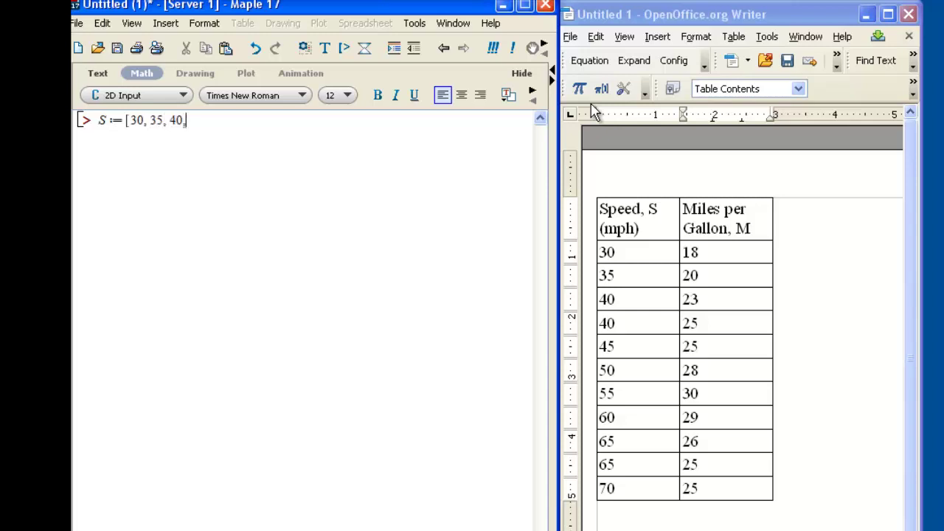
pyautogui.write(', 40, 45, 50, 55, 60, 65, 65, 70]')
pyautogui.press('Return')
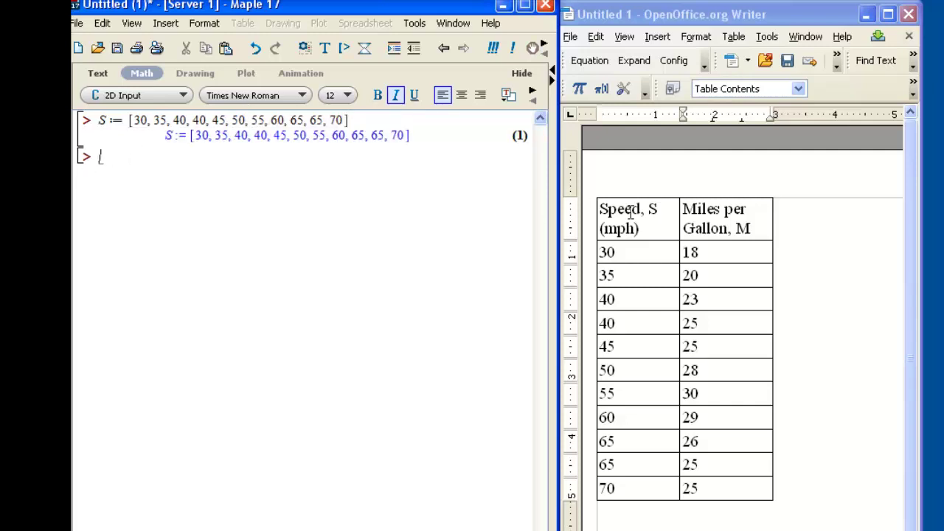
pyautogui.write('M := [')
pyautogui.write('18, 20, 23, 25, 25, 28, 30, 29, 26, 25, 25')
pyautogui.press('Return')
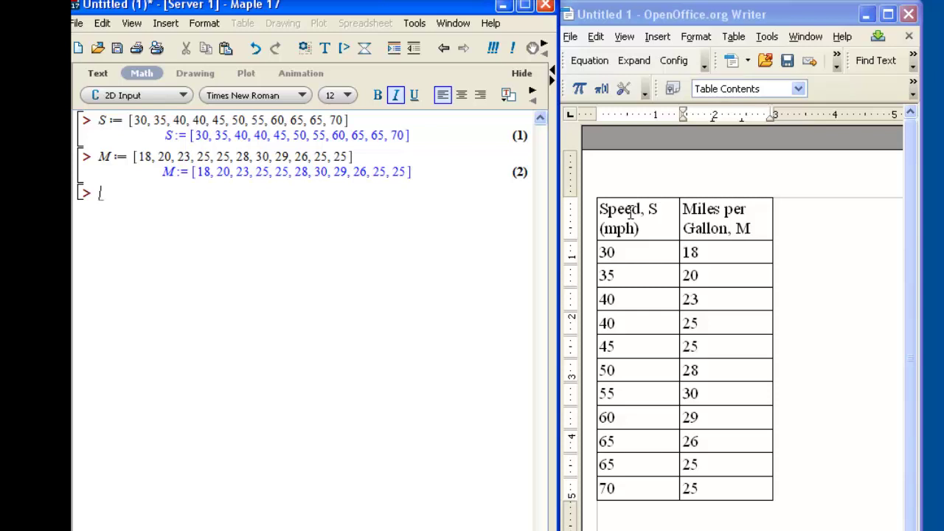
# Load the Statistics package and draw ScatterPlot(S, M) of mileage against speed.
pyautogui.write('with(Statistics)')
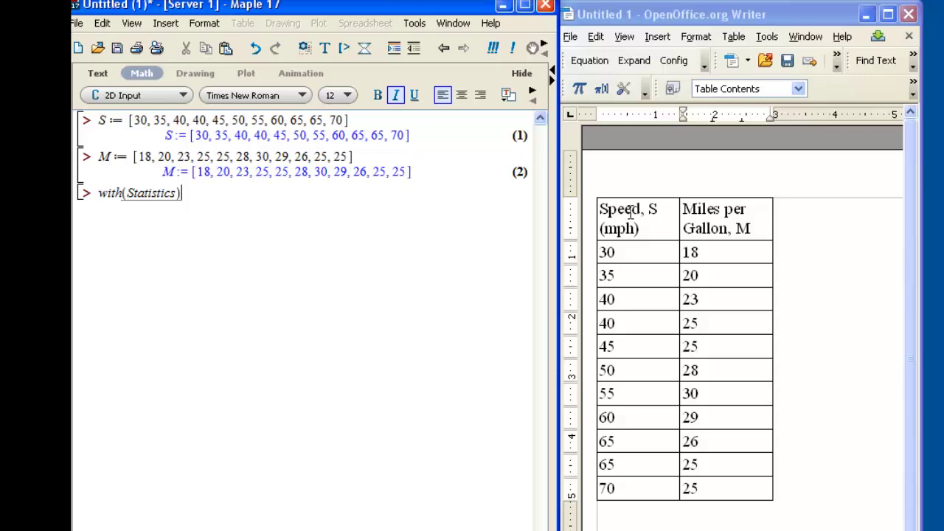
pyautogui.press('Return')
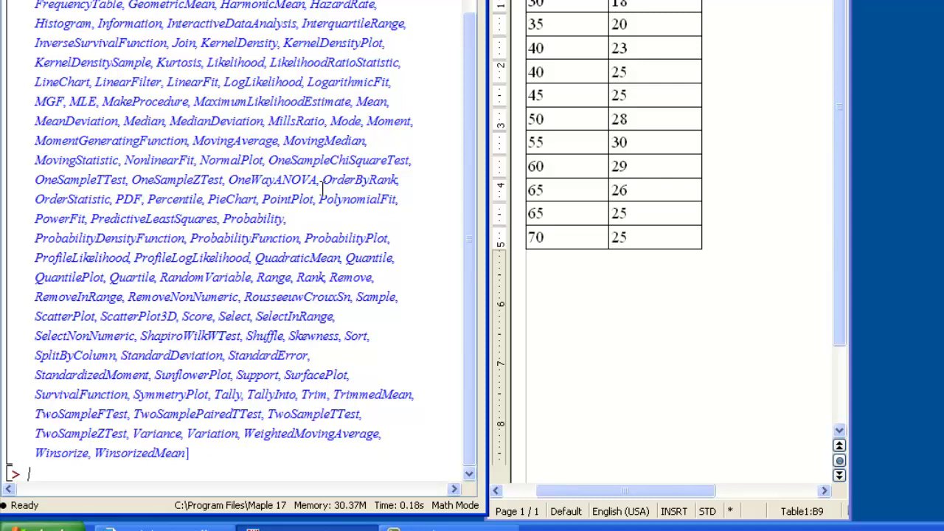
pyautogui.write('ScatterPlot')
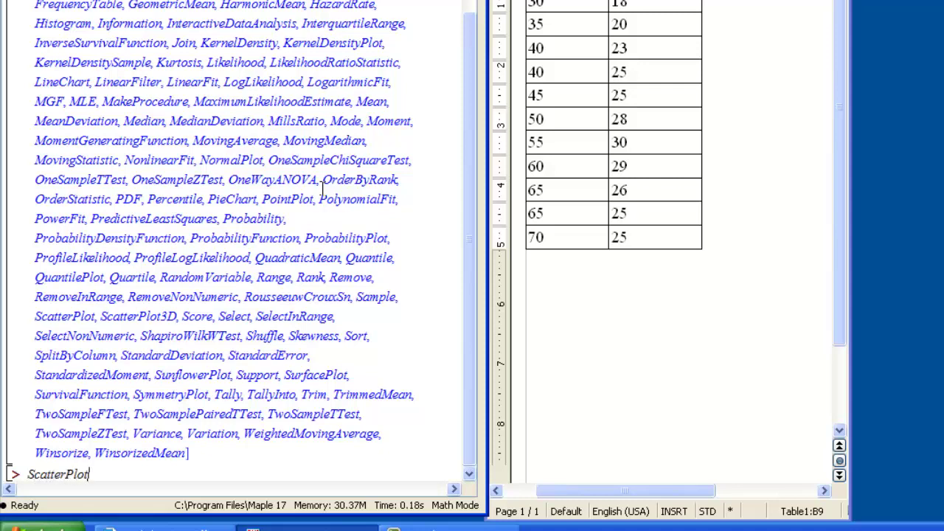
pyautogui.write('(S, M)')
pyautogui.press('Return')
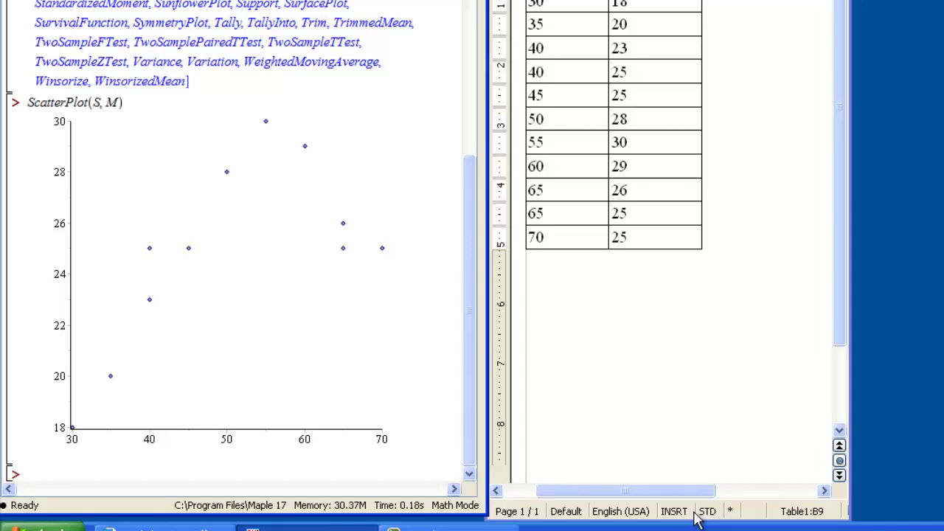
# Add a text note reading PolynomialFit(degree,X,Y,v) as a syntax reminder.
pyautogui.hotkey('ctrl', 't')
pyautogui.write('Pol')
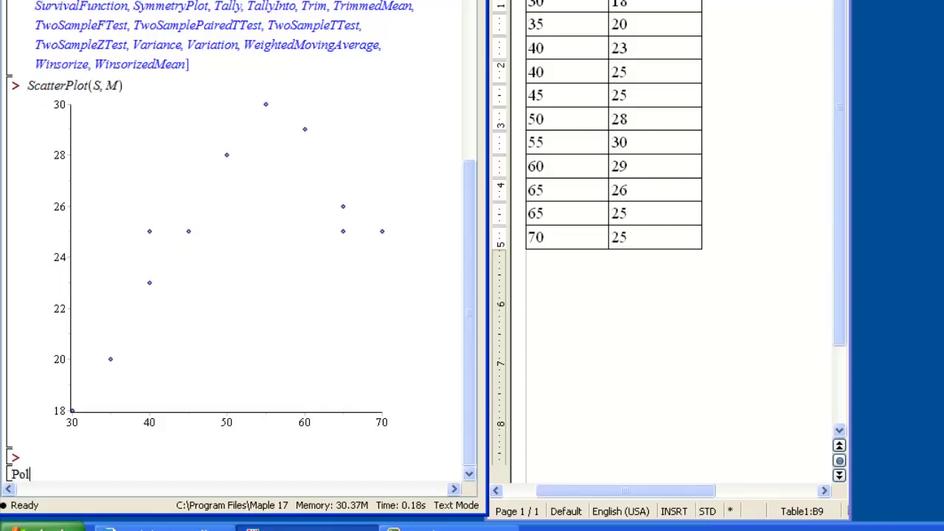
pyautogui.write('ynomialF')
pyautogui.write('it(degre')
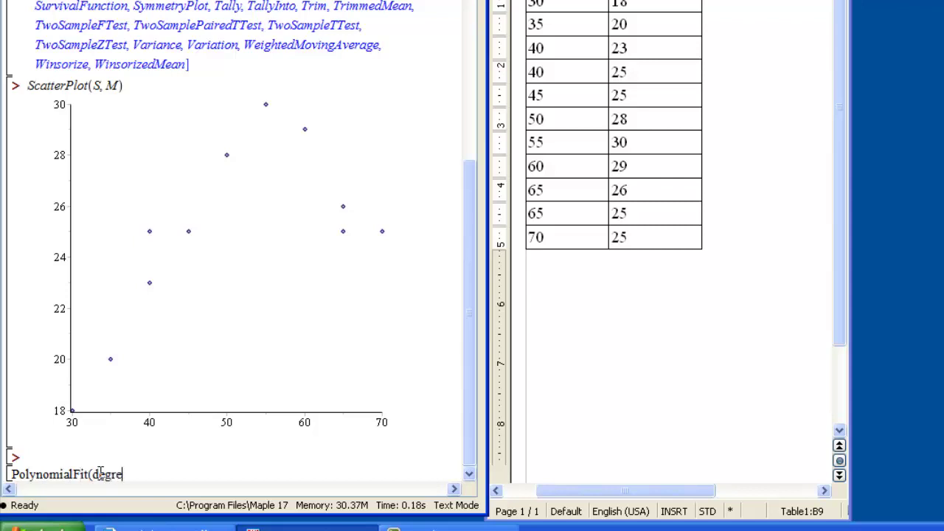
pyautogui.write('e,')
pyautogui.press('BackSpace')
pyautogui.write('X,Y')
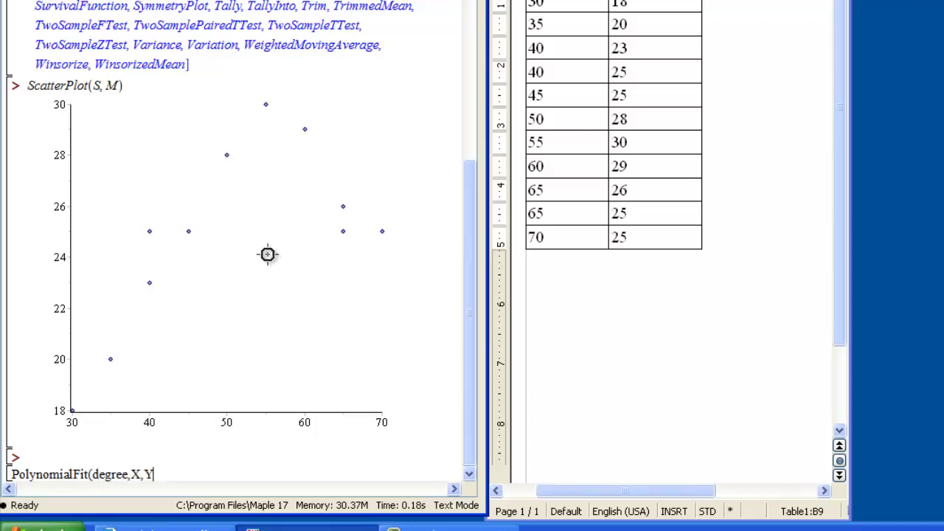
pyautogui.write(',v)')
# Begin a math line with PolynomialFit(2, S, M, for the quadratic fit.
pyautogui.hotkey('ctrl', 'j')
pyautogui.write('Polynomai')
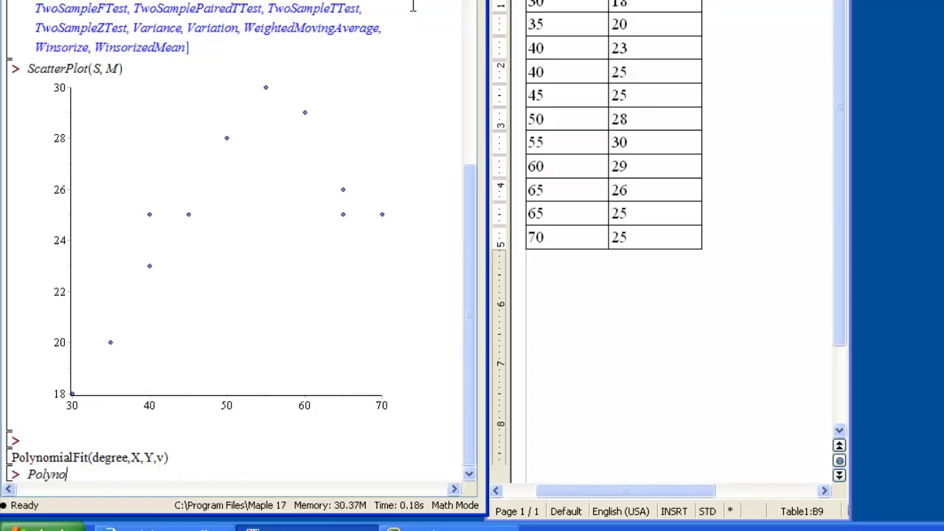
pyautogui.press('BackSpace')
pyautogui.press('BackSpace')
pyautogui.write('ialFit(2, S')
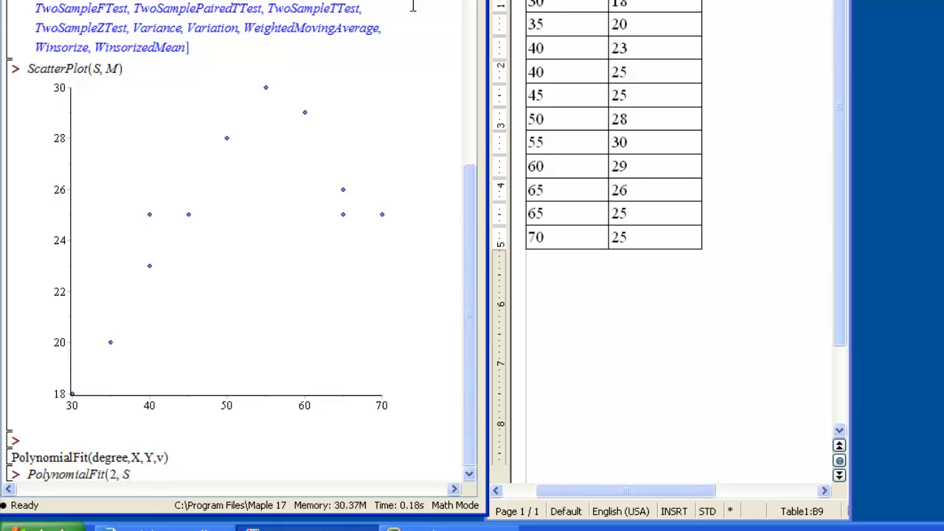
pyautogui.write(', M,')
# Complete PolynomialFit(2, S, M, s) and round it with evalf(%, 4) to −25.34 + 1.935 s − 0.01747 s².
pyautogui.write('s)')
pyautogui.press('Return')
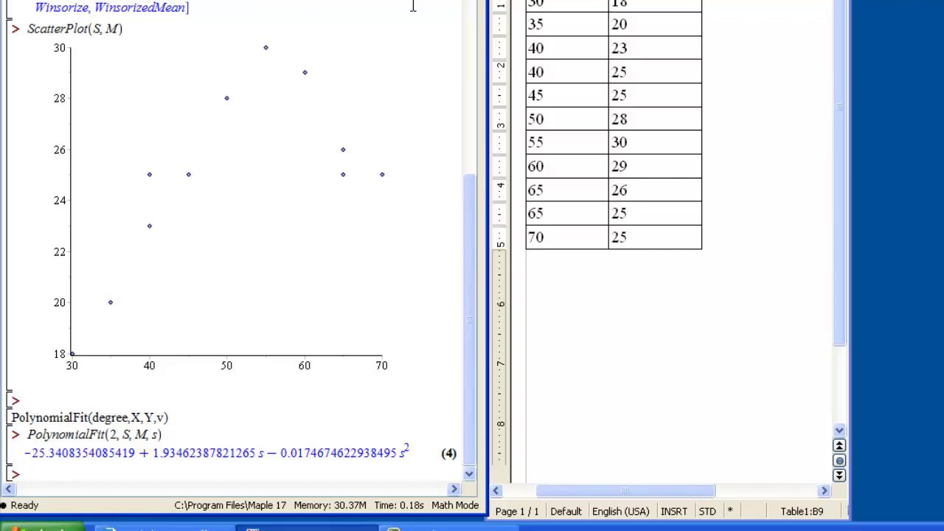
pyautogui.write('evalf(%')
pyautogui.write(', 4)')
pyautogui.press('Return')
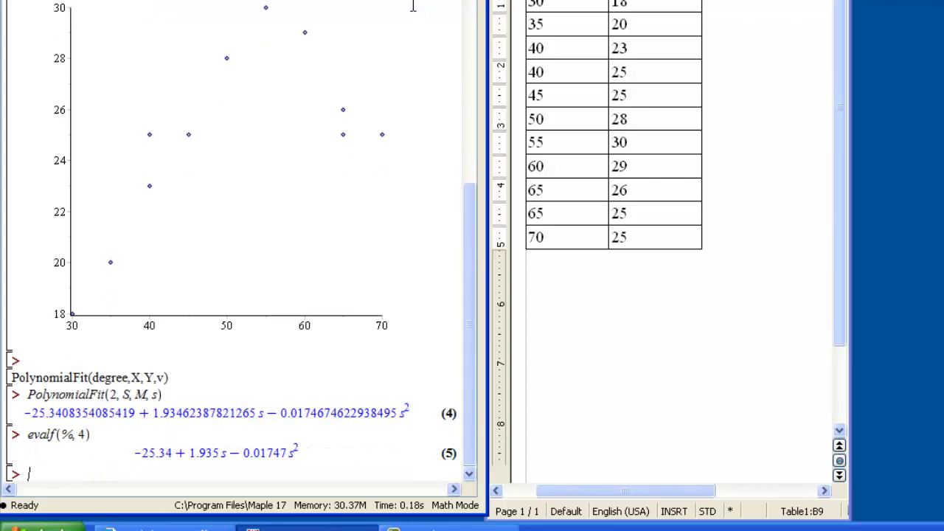
# Maximize the worksheet and define m := s → −25.34 + 1.935 s − 0.01747 s² from the rounded fit.
pyautogui.doubleClick(413, 1)
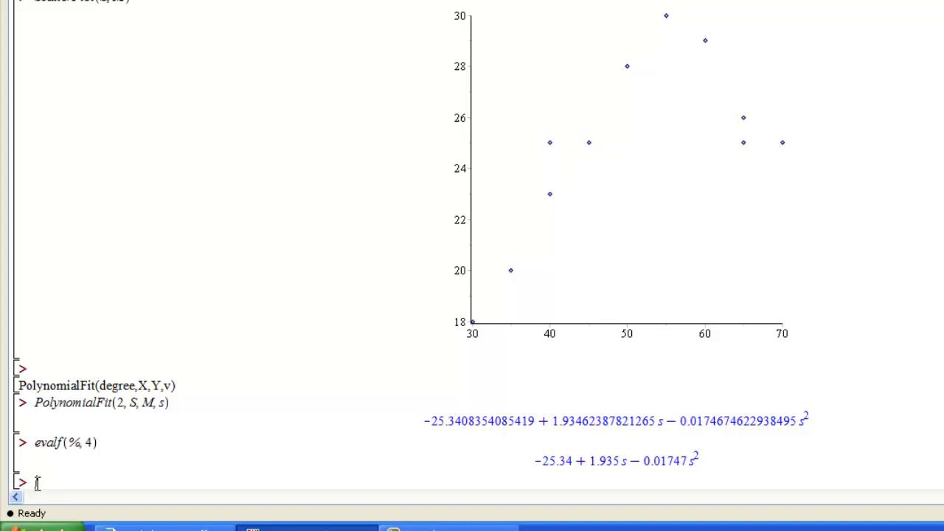
pyautogui.write('pl')
pyautogui.write(':=')
pyautogui.write('s')
pyautogui.write('-')
pyautogui.write('>')
pyautogui.moveTo(699, 461); pyautogui.dragTo(532, 460)
pyautogui.moveTo(627, 461); pyautogui.dragTo(102, 498)
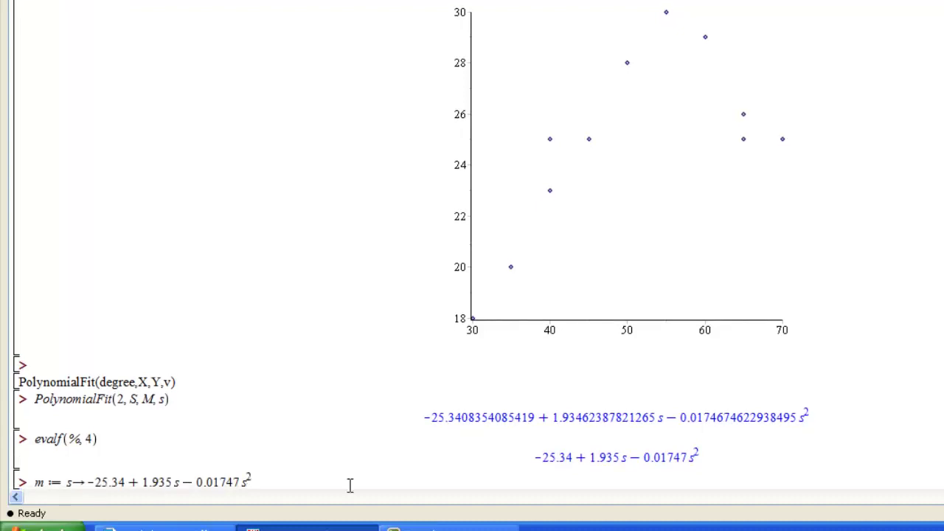
pyautogui.press('Return')
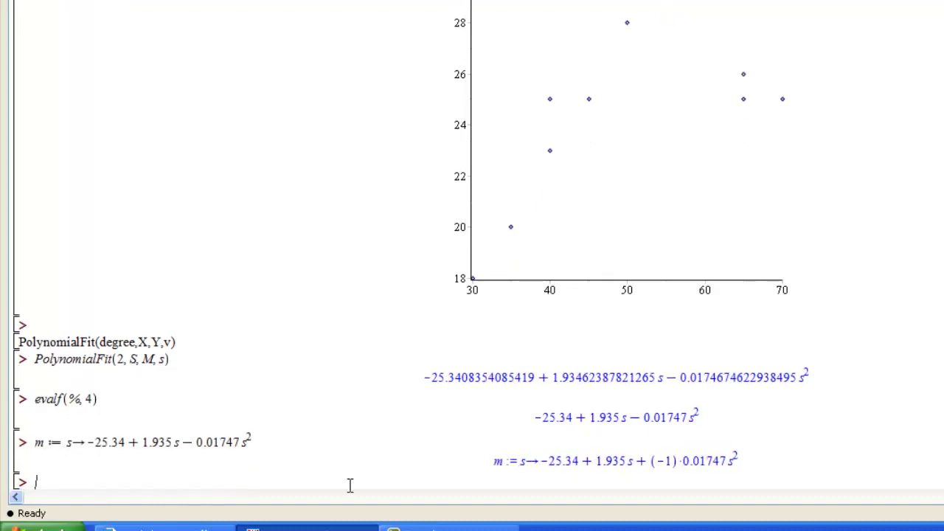
# Add the note 'Predict the miles per gallon for a speed of 80 mph' and evaluate m(80) = 17.65200.
pyautogui.write('Predict the miles')
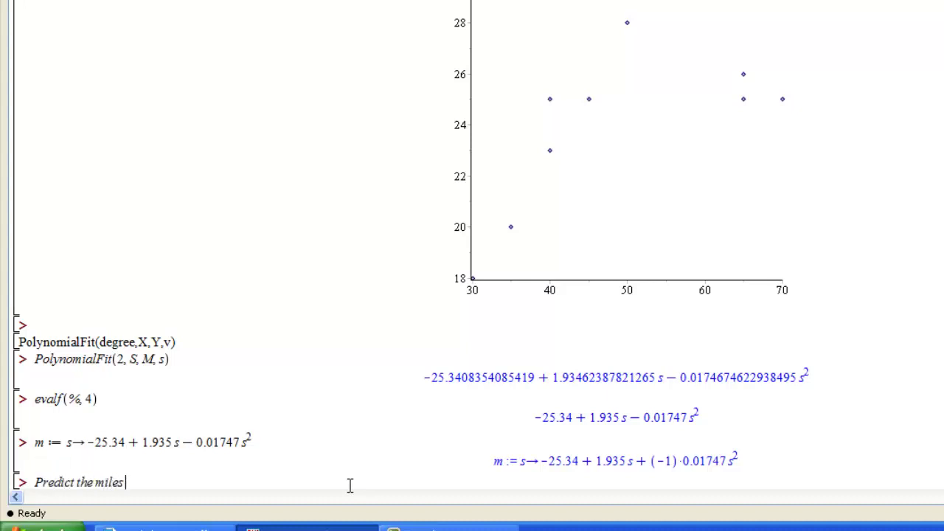
pyautogui.write(' per gallon for a spe')
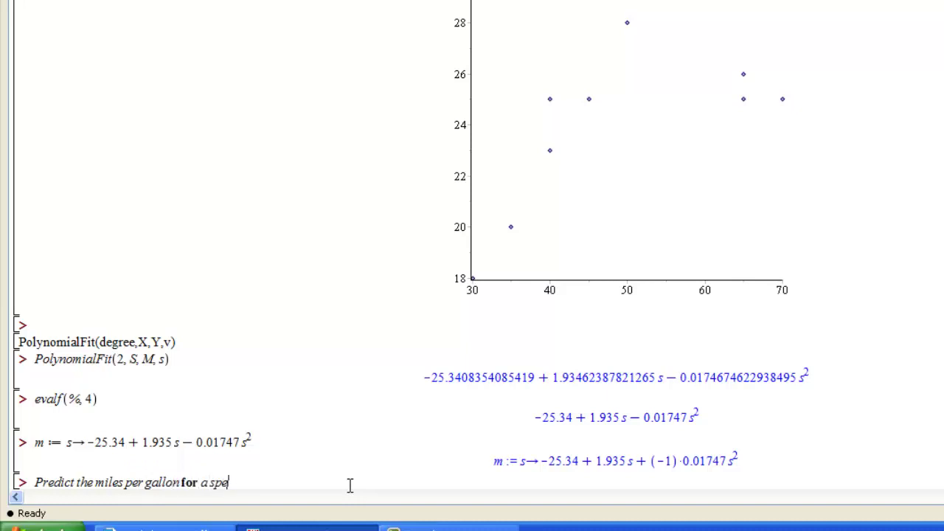
pyautogui.write('ed of 80 mph')
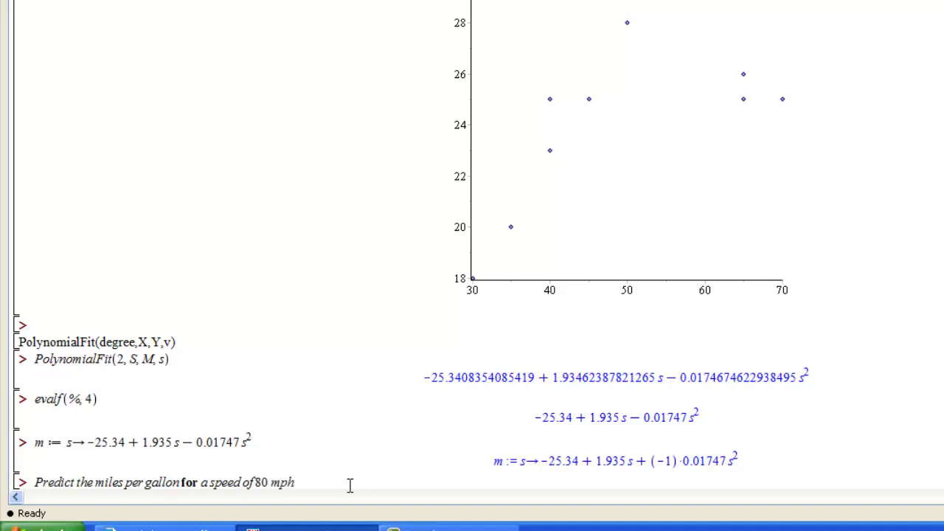
pyautogui.press('Return')
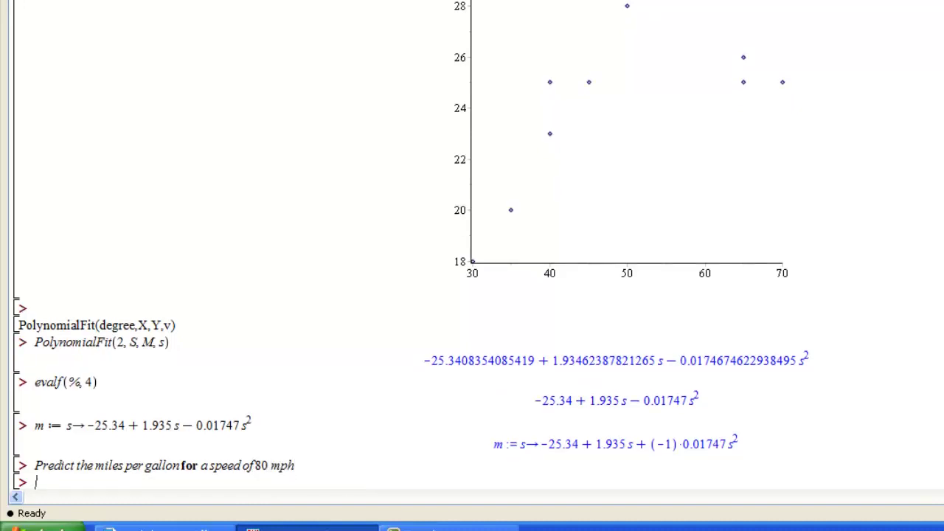
pyautogui.write('m(80)')
pyautogui.press('Return')
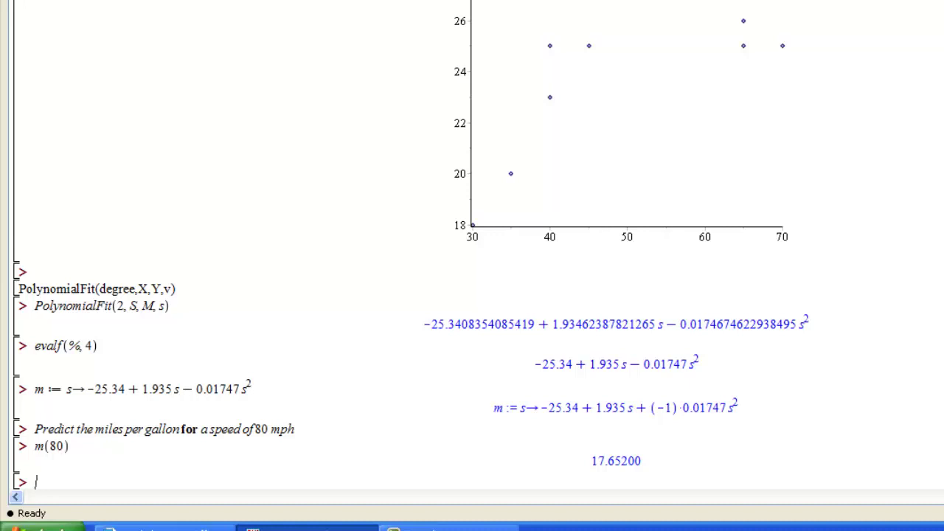
# Type the note 'As what speed does this car get the most miles per gallon?'.
pyautogui.write('As what speed does this car')
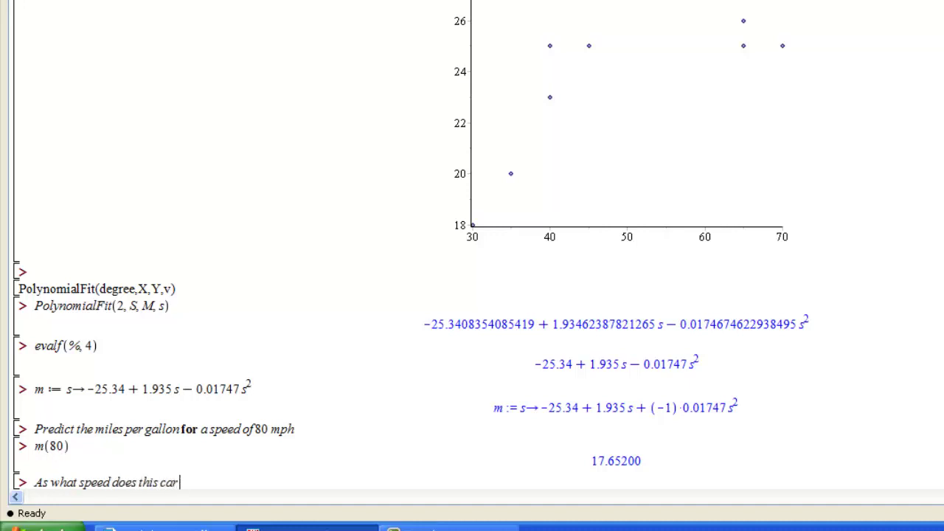
pyautogui.write(' get the most piles per gallon')
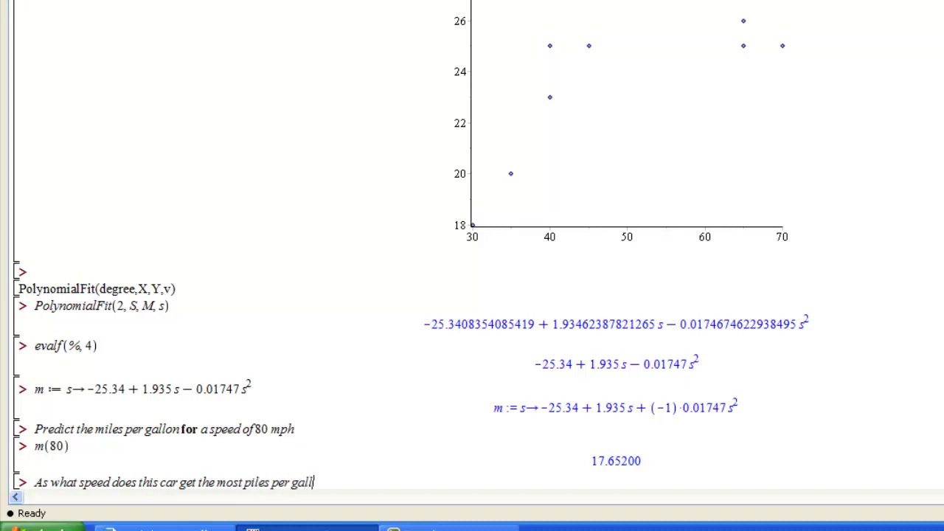
pyautogui.write('?')
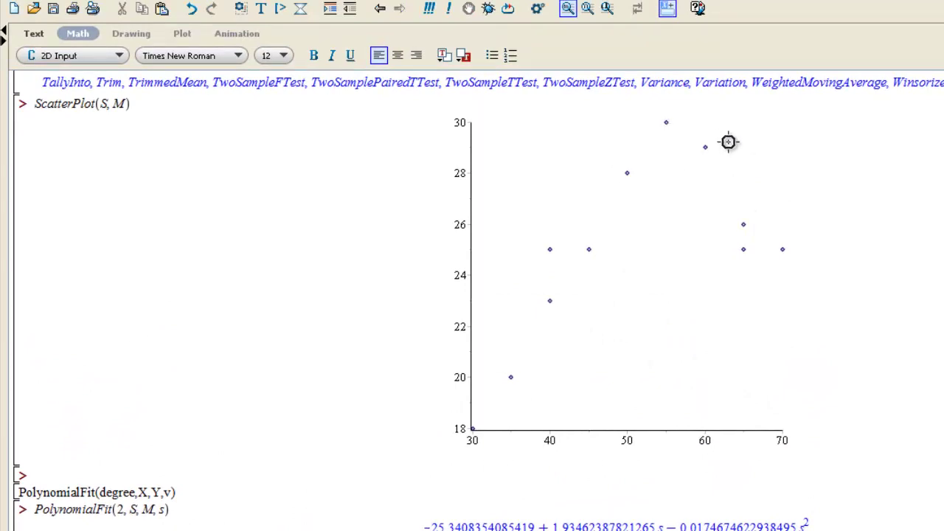
pyautogui.scroll(-1, 289, 34)
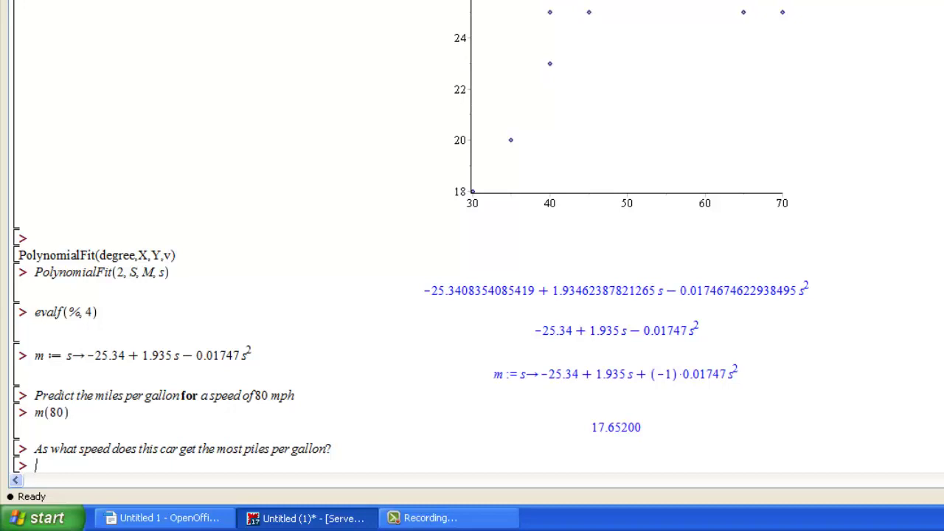
# Assign the fit coefficients a := -0.01747 (copied from the output), b := 1.935 and c := -25.34.
pyautogui.write('a:=')
pyautogui.moveTo(690, 330); pyautogui.dragTo(624, 331)
pyautogui.hotkey('ctrl', 'c')
pyautogui.click(147, 470)
pyautogui.hotkey('ctrl', 'v')
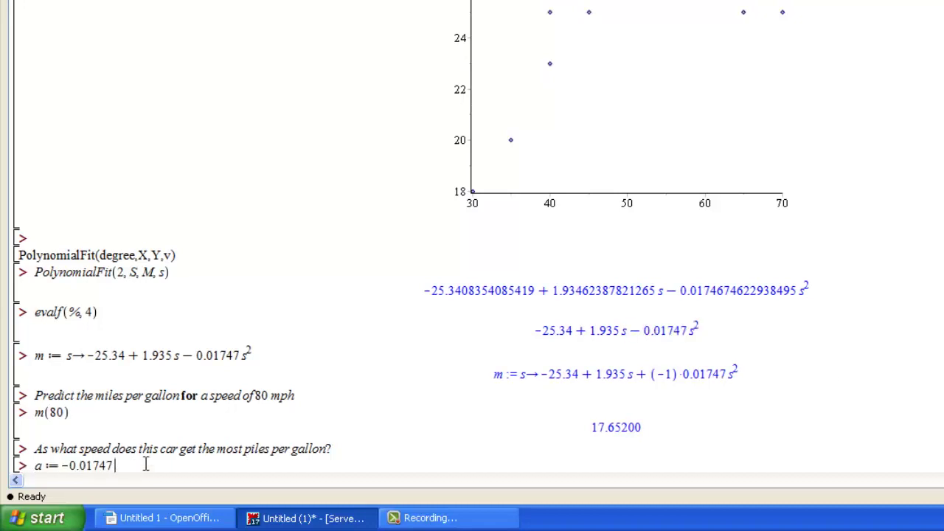
pyautogui.press('Return')
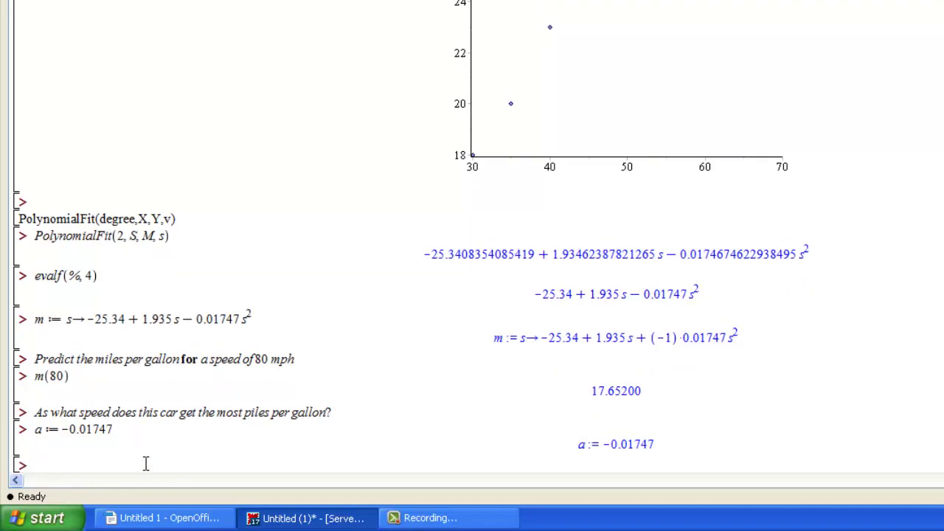
pyautogui.write('b')
pyautogui.write(':=')
pyautogui.write('1.935')
pyautogui.press('Return')
pyautogui.write('c:=')
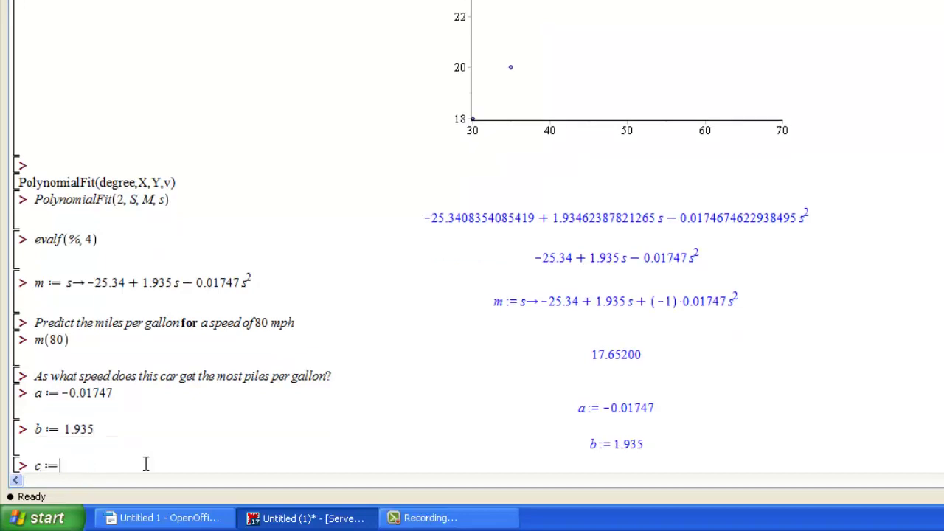
pyautogui.write('-25.34')
pyautogui.press('Return')
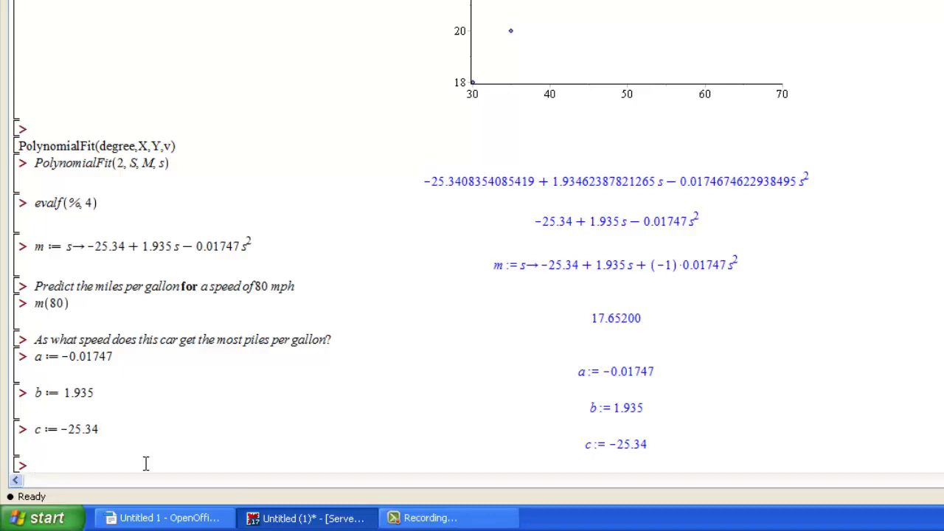
# Compute the vertex speed v := -b/(2a) and round it with evalf to 55.38.
pyautogui.write('v:=-b/')
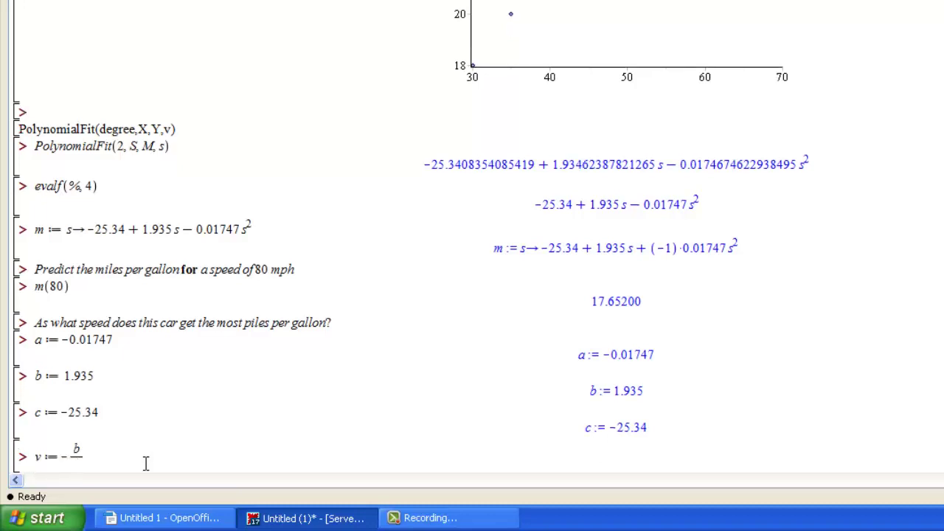
pyautogui.write('2a')
pyautogui.press('Return')
pyautogui.write('evalf')
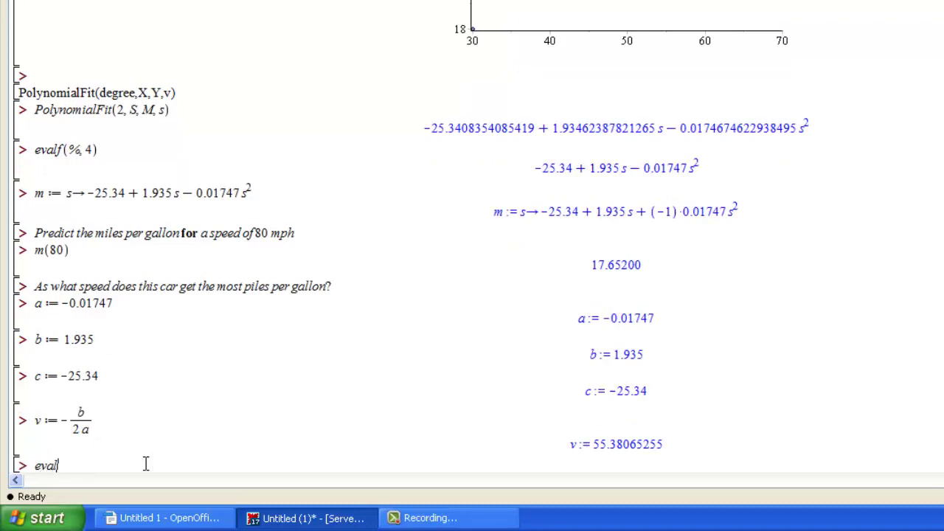
pyautogui.write('(%, 4)')
pyautogui.press('Return')
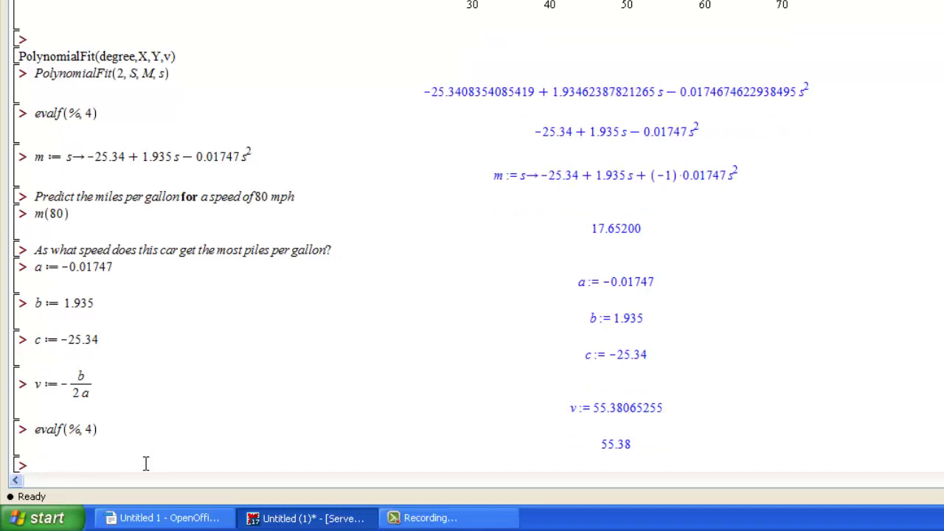
pyautogui.hotkey('shift', 'Return')
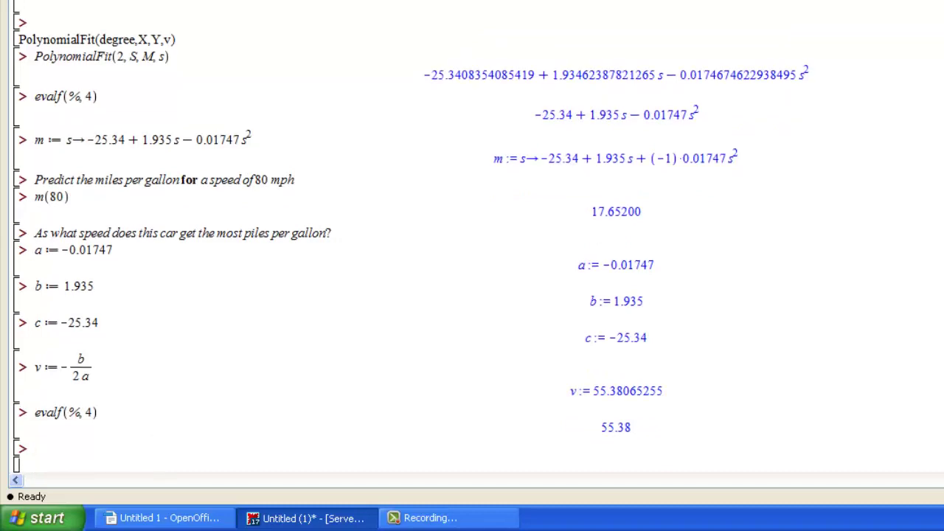
# Write the conclusion 'This car gets the best gas mileage at about 55.38 miles per hour.'.
pyautogui.write('This car gets the ')
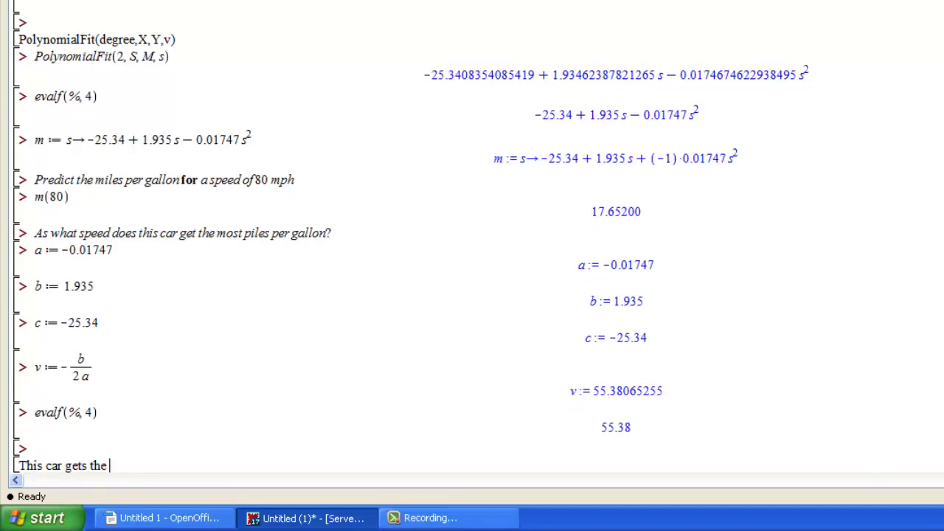
pyautogui.write('best gas mil')
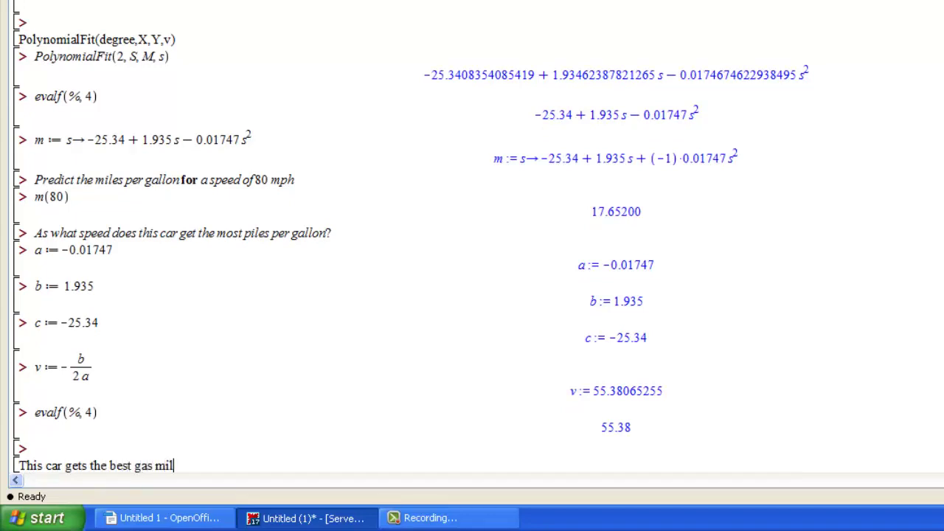
pyautogui.write('eage at aboutt ')
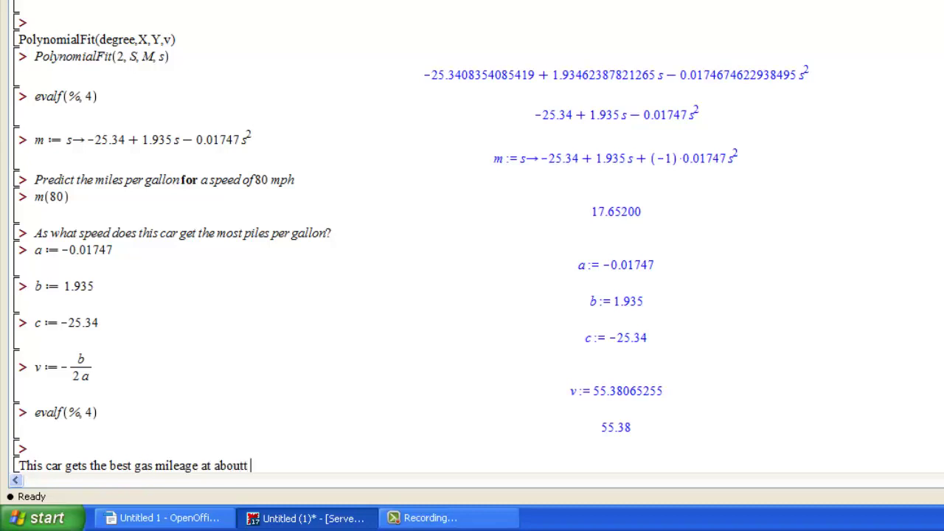
pyautogui.write('55.38 miles p')
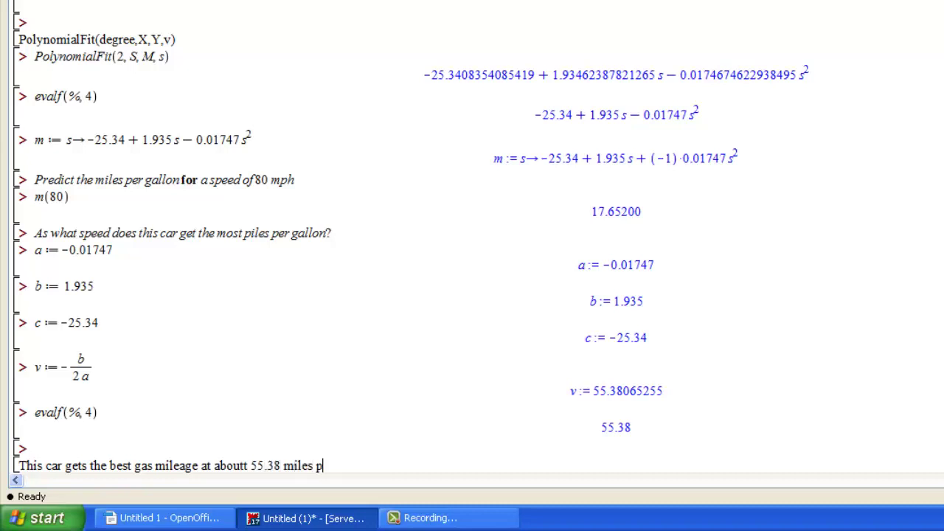
pyautogui.write('er hour.')
pyautogui.press('Return')
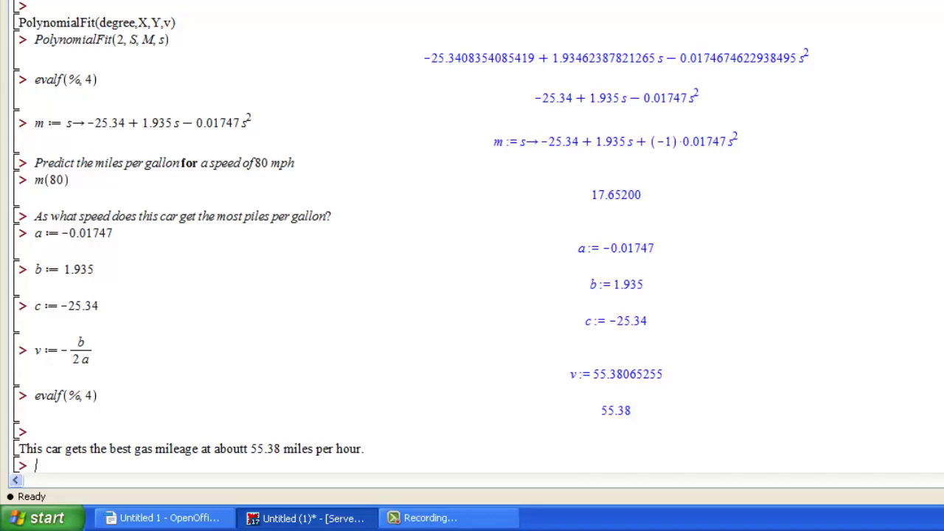
# Evaluate m(55.38), round it to 28.24 with evalf, and note 'At 55.38 mph, the car gets 28.24 miles per gallon.'.
pyautogui.write('m(55.38)')
pyautogui.press('Return')
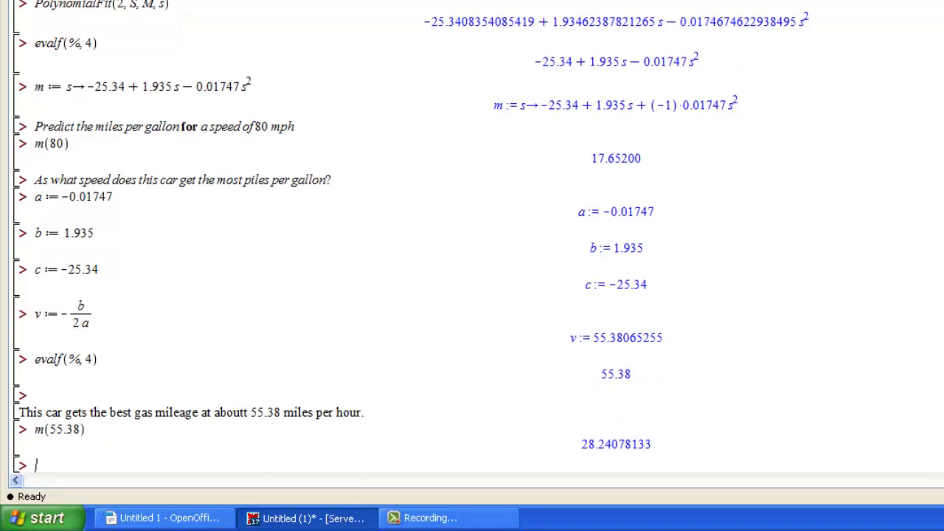
pyautogui.write('evalf(%, 4)')
pyautogui.press('Return')
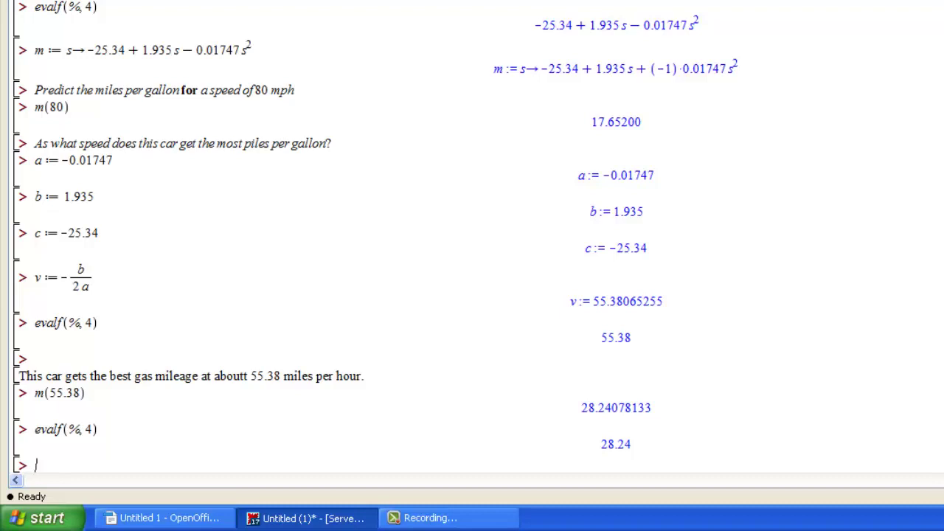
pyautogui.hotkey('ctrl', 'shift', 'j')
pyautogui.write('At 55.38 mph, the car gets 28.24 miles per gallon.')
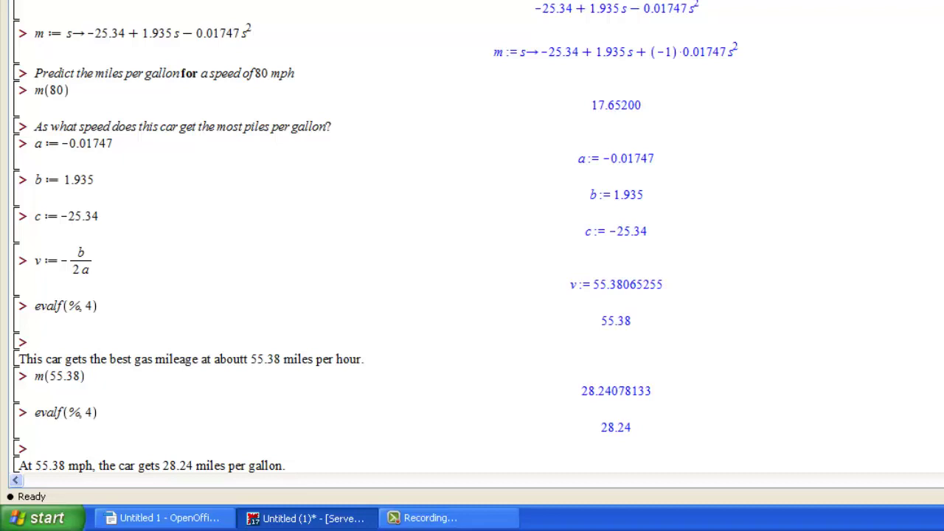
# At a new prompt, enter S1:=plot(m(s), s=25..80), checking the scatter plot above.
pyautogui.hotkey('ctrl', 'j')
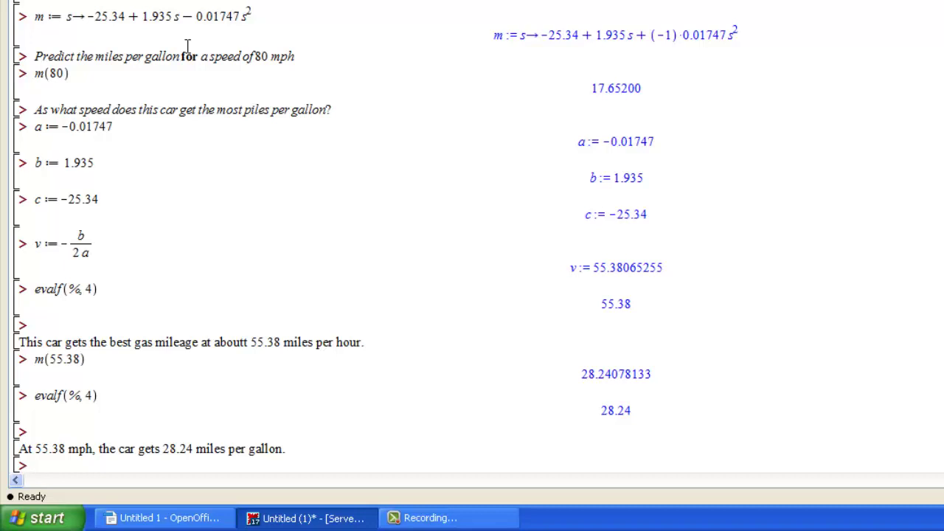
pyautogui.write('Sl')
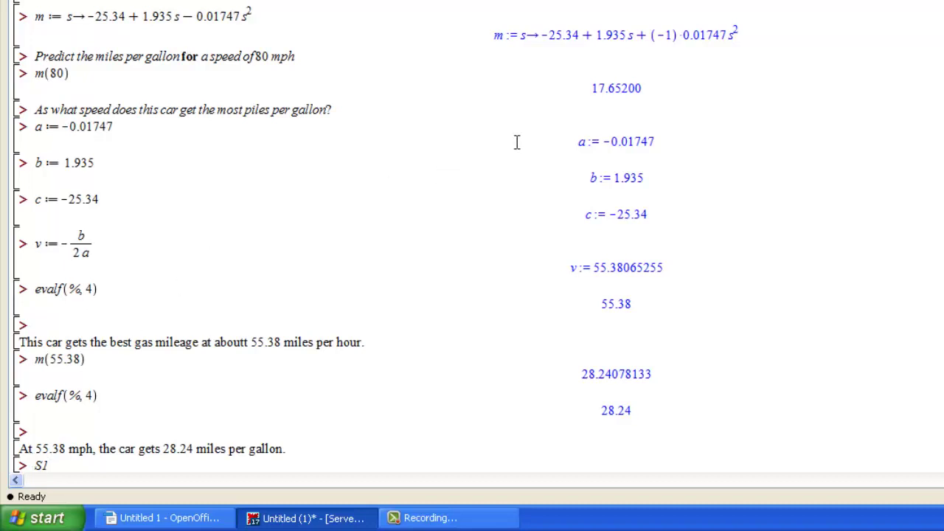
pyautogui.write(':=')
pyautogui.write('plot(m')
pyautogui.write('(s)')
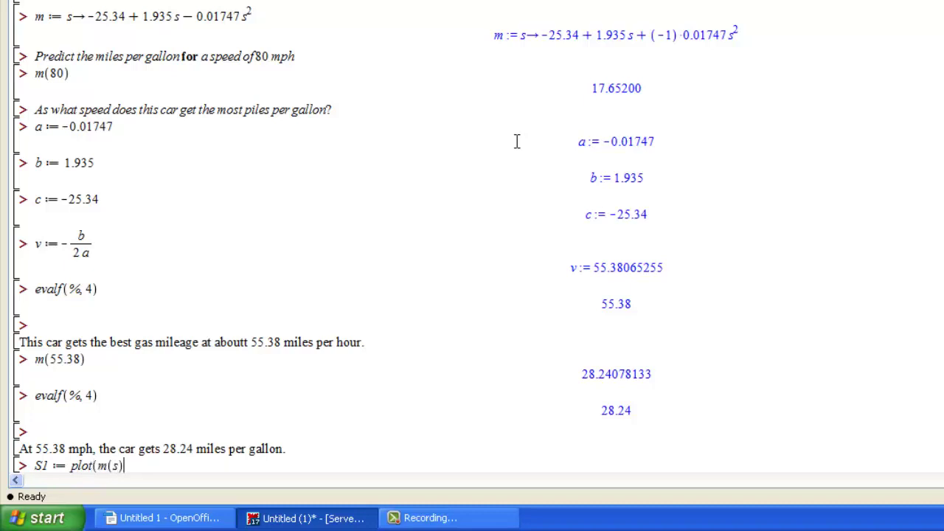
pyautogui.write(', s=25..80)')
pyautogui.scroll(3, 472, 236)
pyautogui.scroll(10, 473, 428)
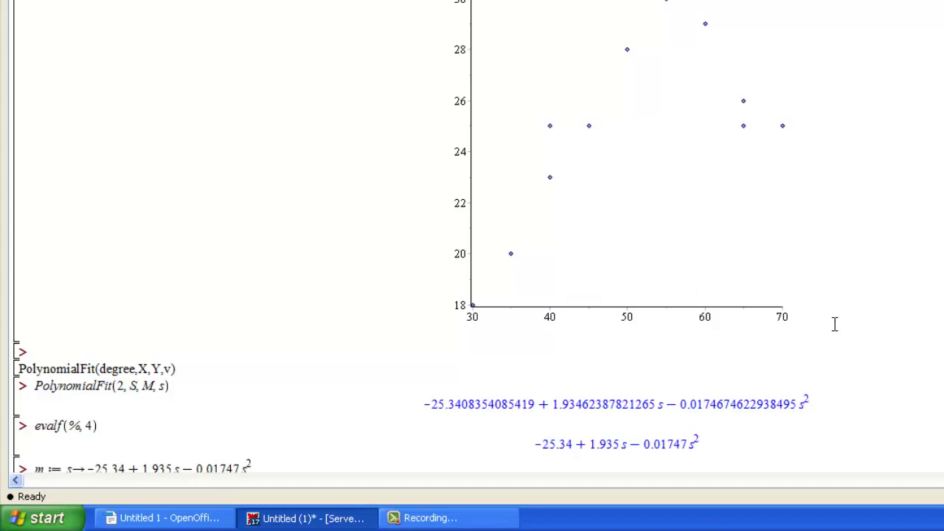
pyautogui.scroll(-10, 472, 236)
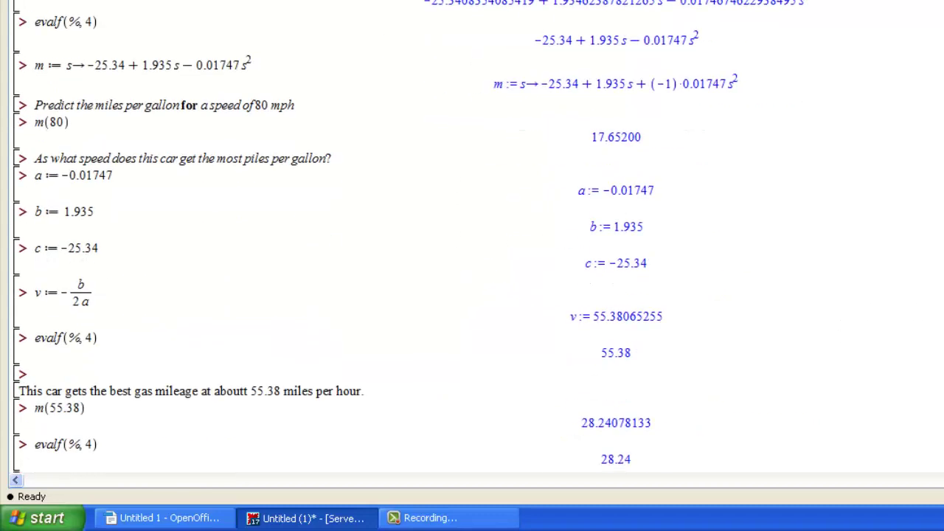
# Store the curve plot S1 and scatter plot M1:=ScatterPlot(S, M), then enter plots[display](S1, M1).
pyautogui.press('Return')
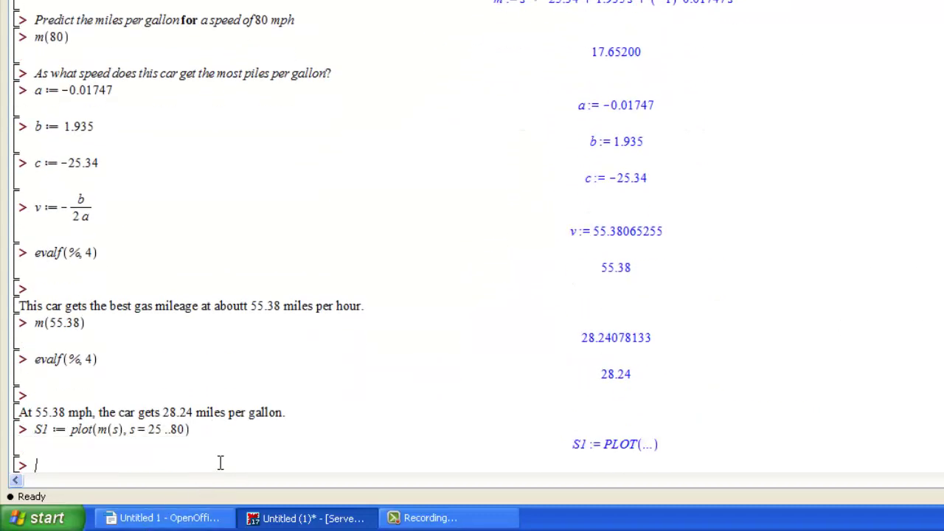
pyautogui.write('M1')
pyautogui.write(':')
pyautogui.write('=')
pyautogui.write('Scatter')
pyautogui.write('Plot(S, M)')
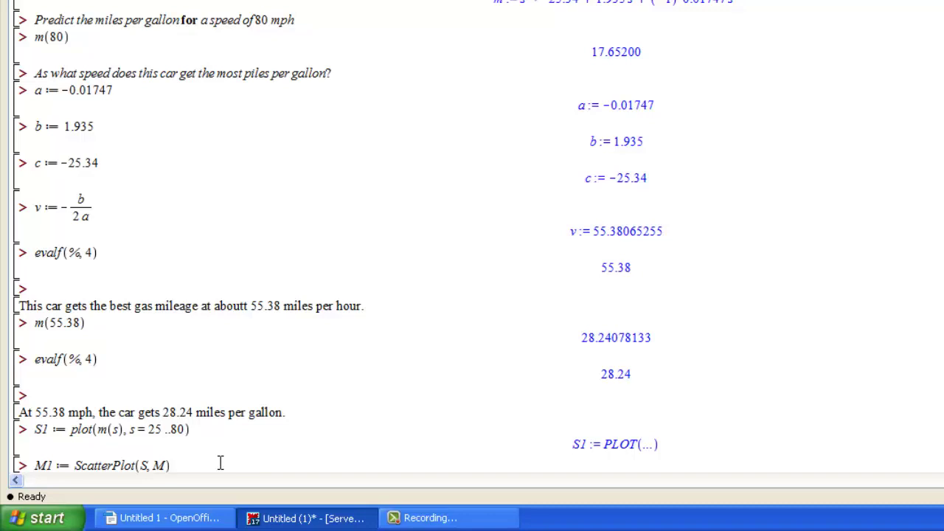
pyautogui.press('Return')
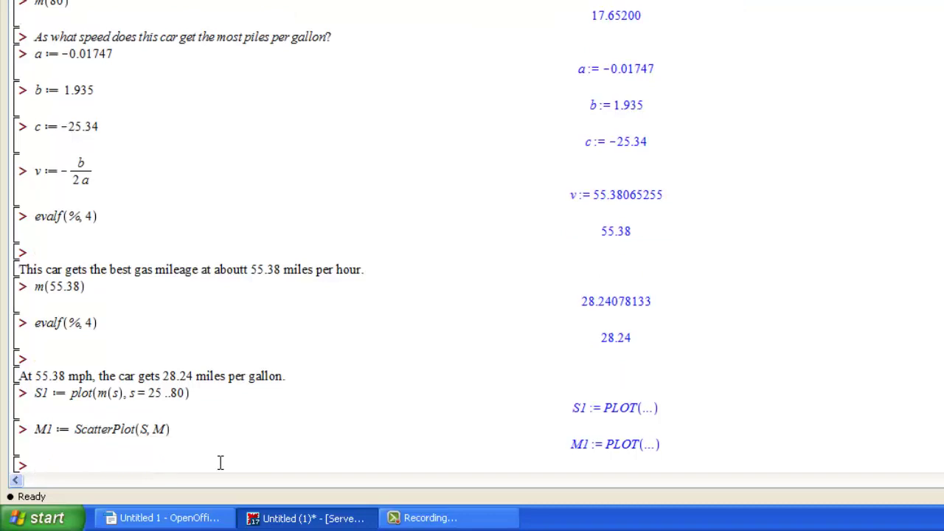
pyautogui.write('plots[display]')
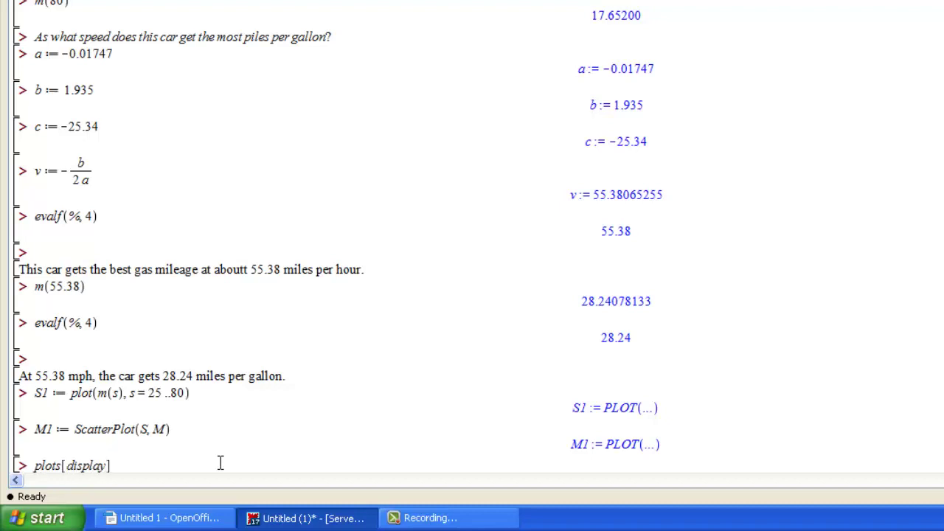
pyautogui.write('(S1, M1)')
pyautogui.press('Return')
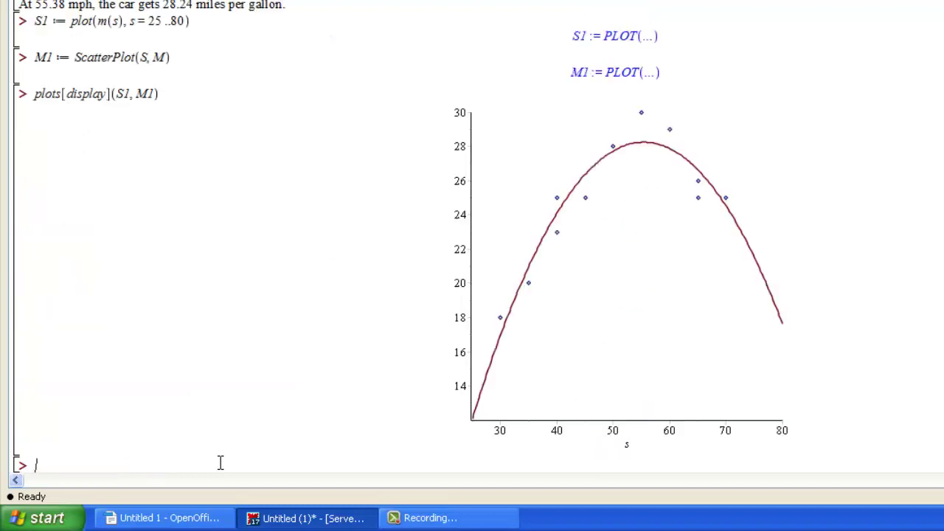